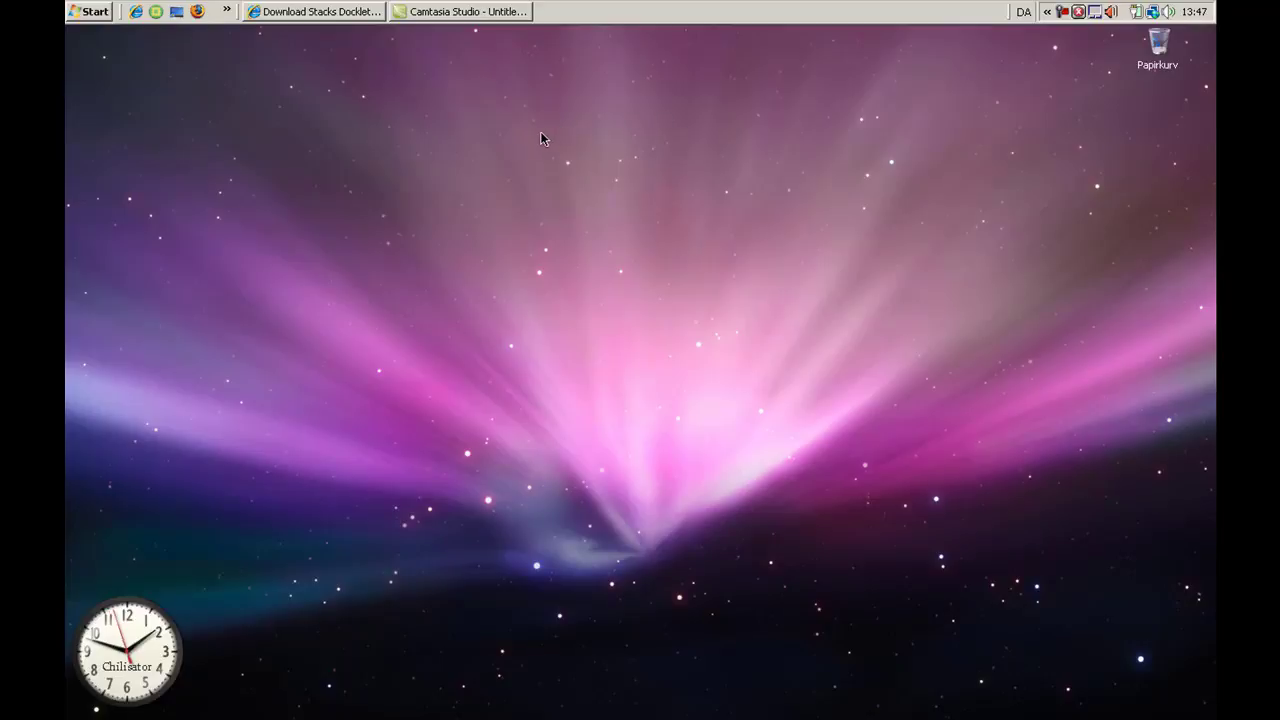
right_click(478, 170)
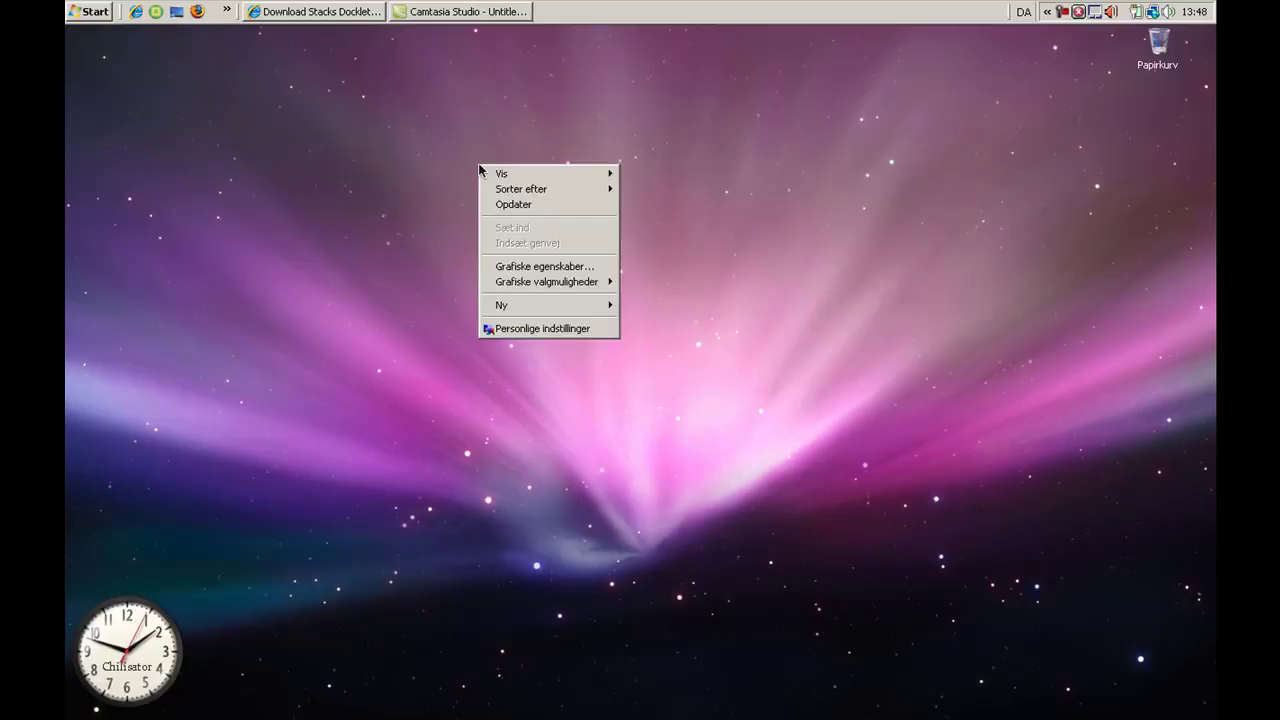
left_click(443, 185)
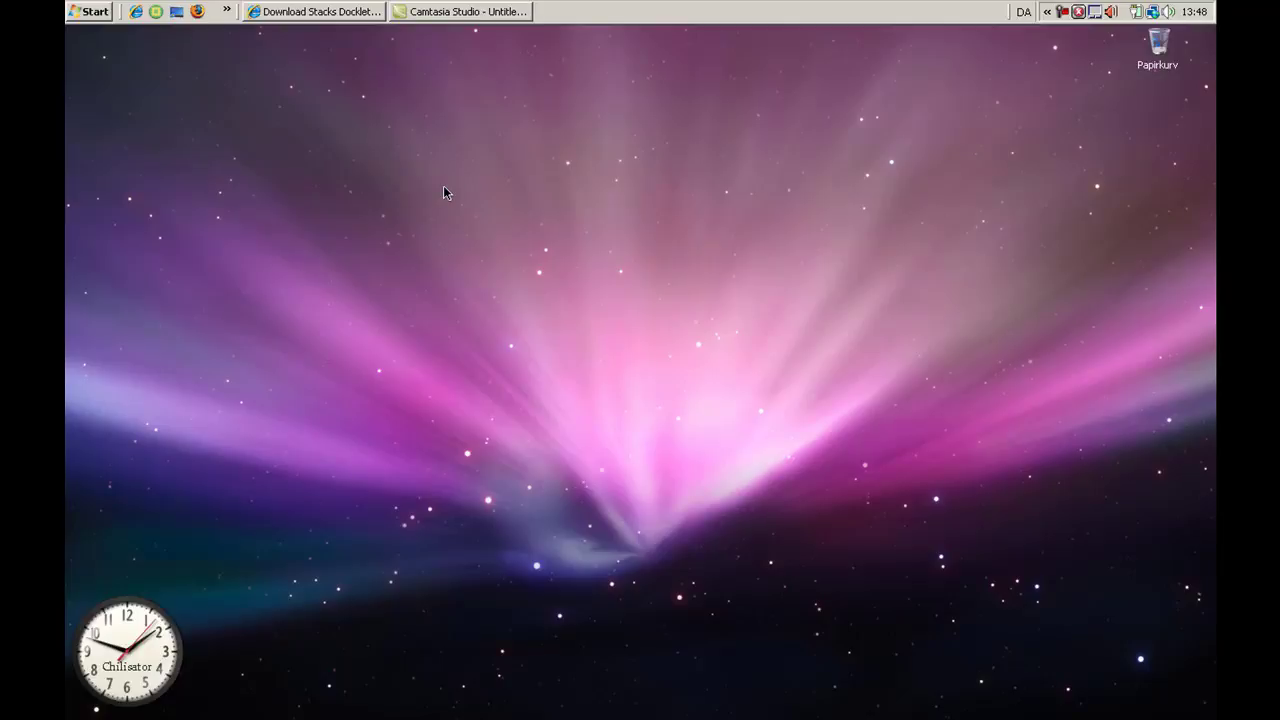
right_click(443, 185)
left_click(508, 222)
right_click(519, 212)
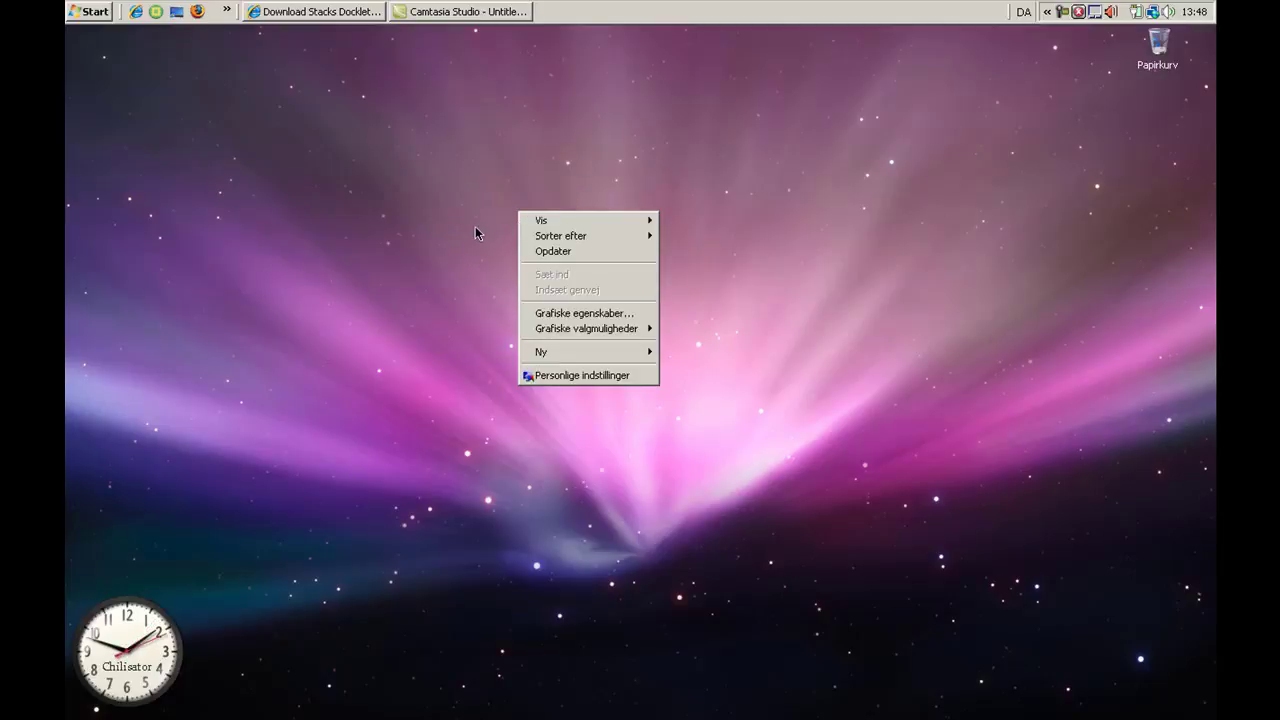
left_click(475, 228)
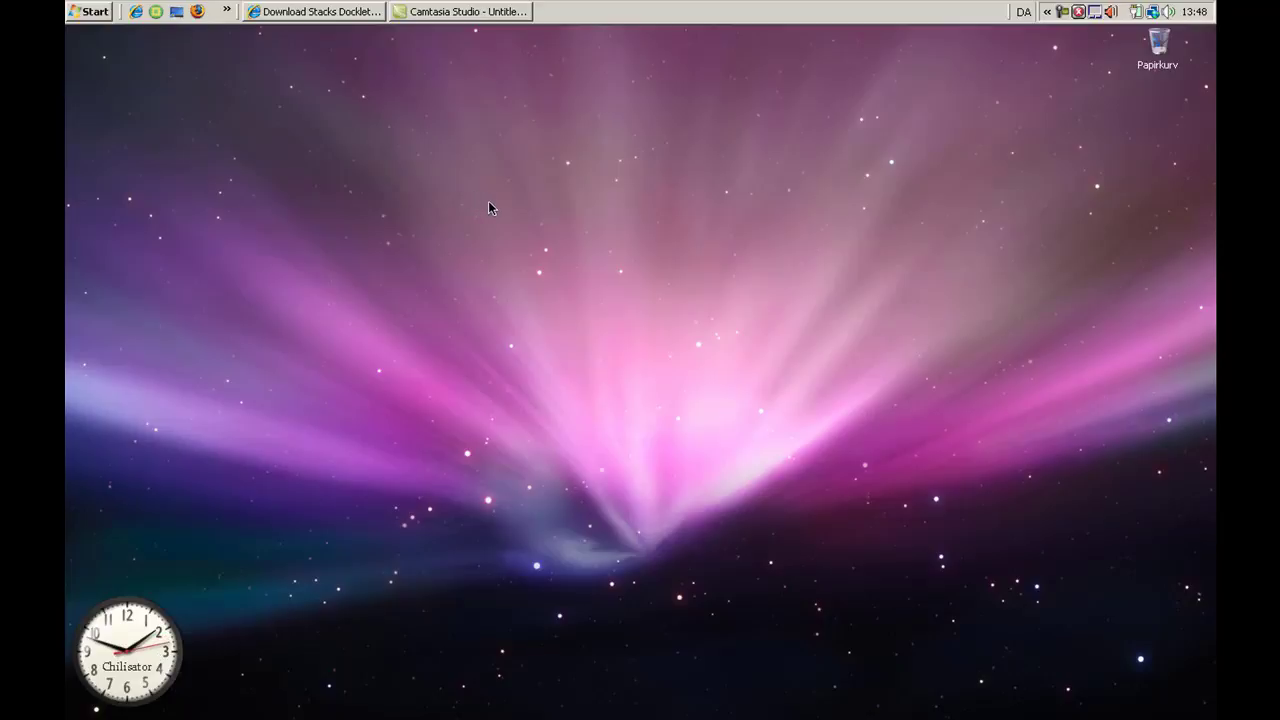
- Switch to Internet Explorer, view the Cursor mac download page on CrystalXP.net, and return to the desktop
left_click(352, 12)
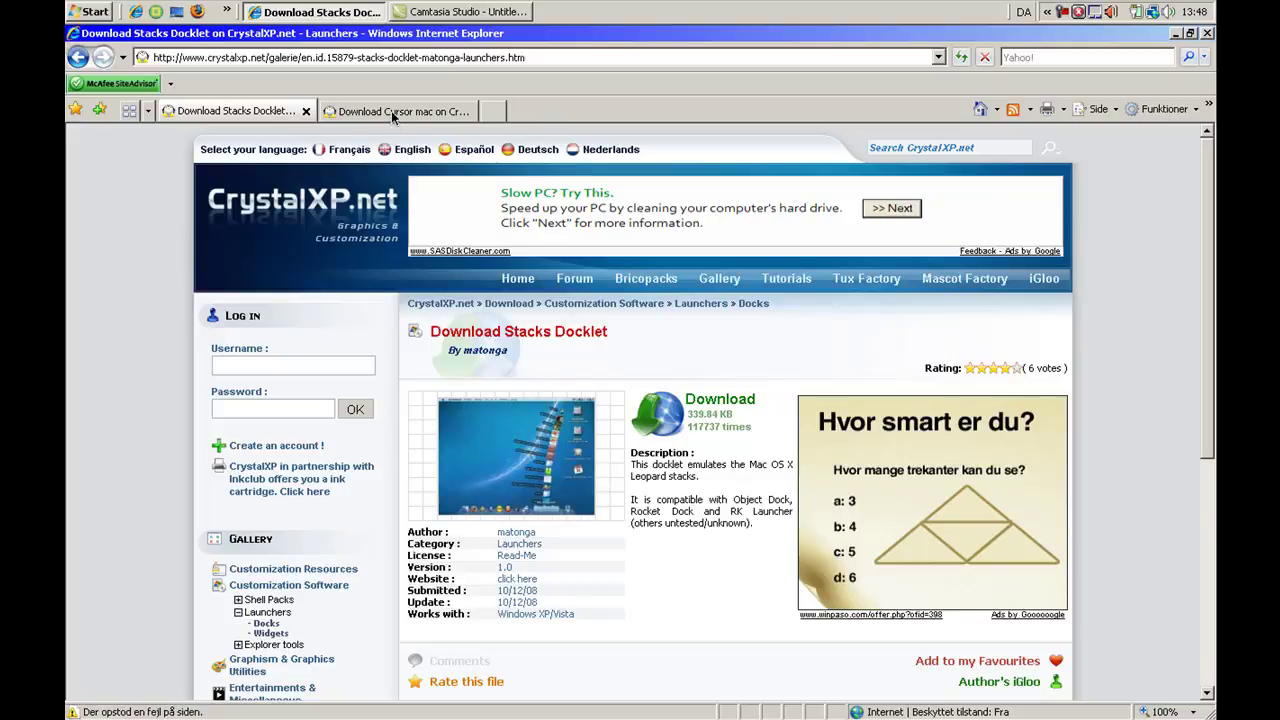
left_click(393, 112)
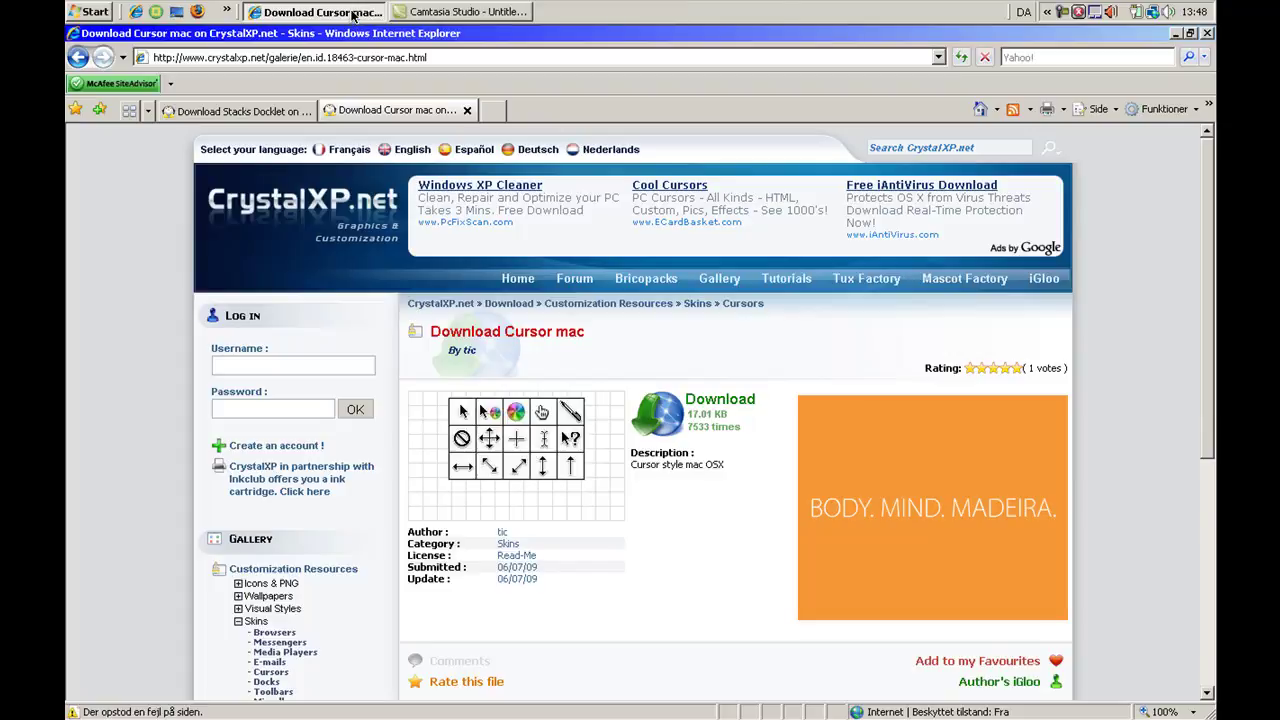
left_click(352, 12)
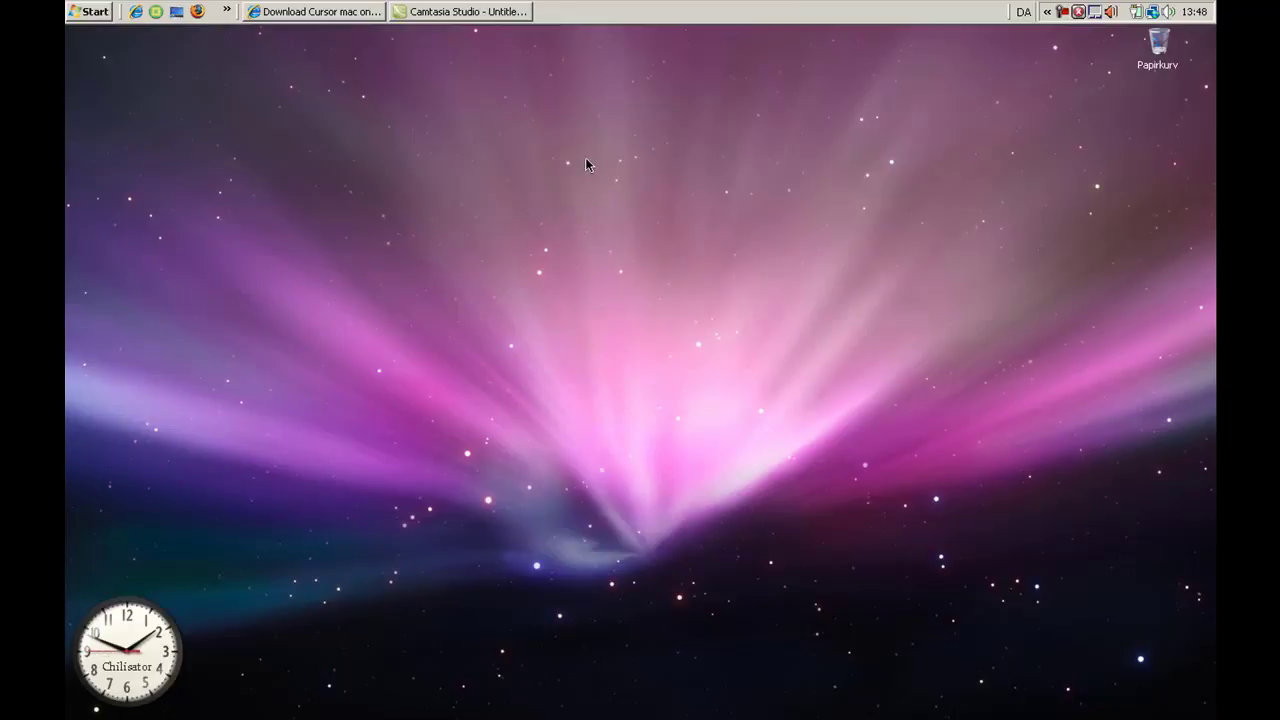
- Open the mouse pointer settings from the desktop personalization options and view the cursor files available for Normal markering
right_click(519, 152)
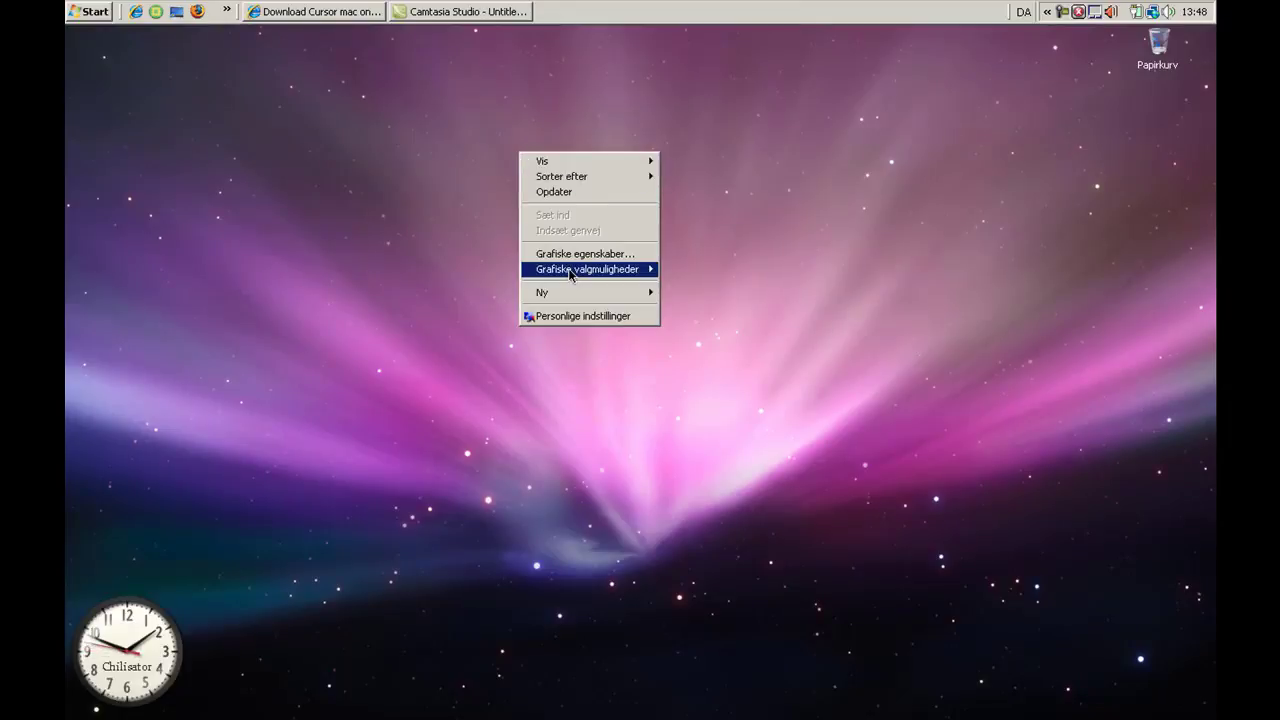
left_click(587, 319)
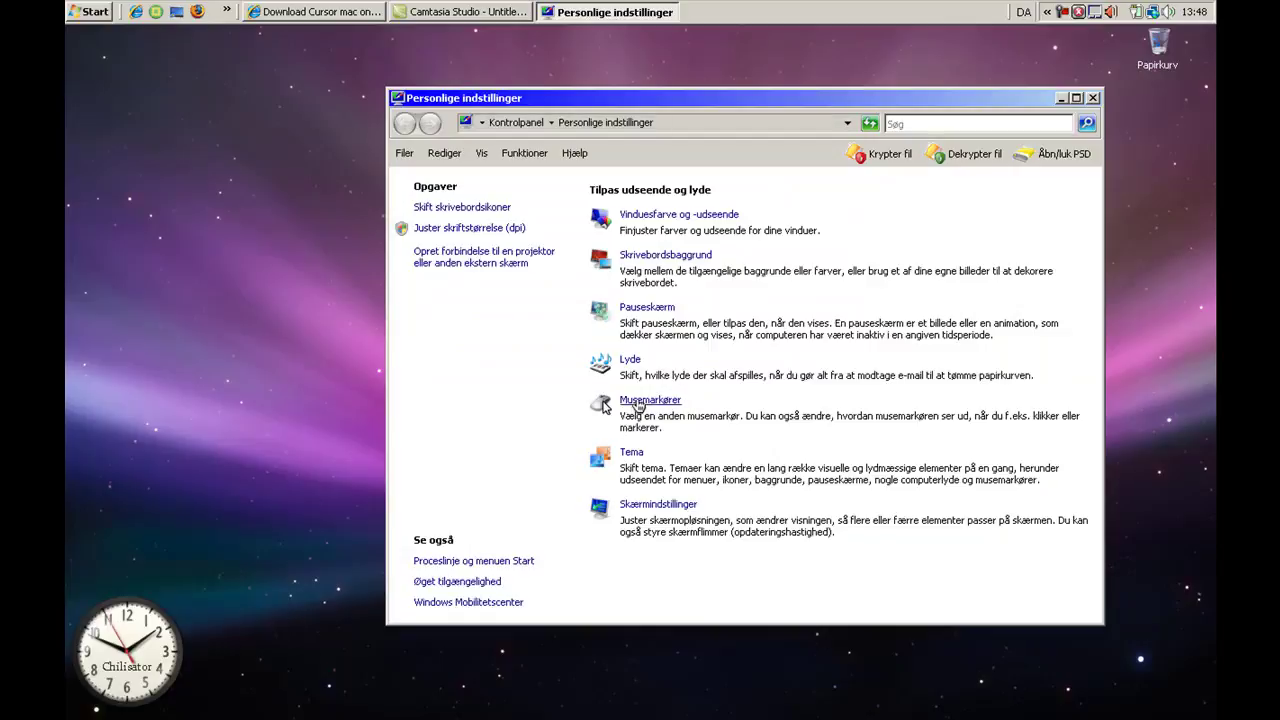
left_click(645, 402)
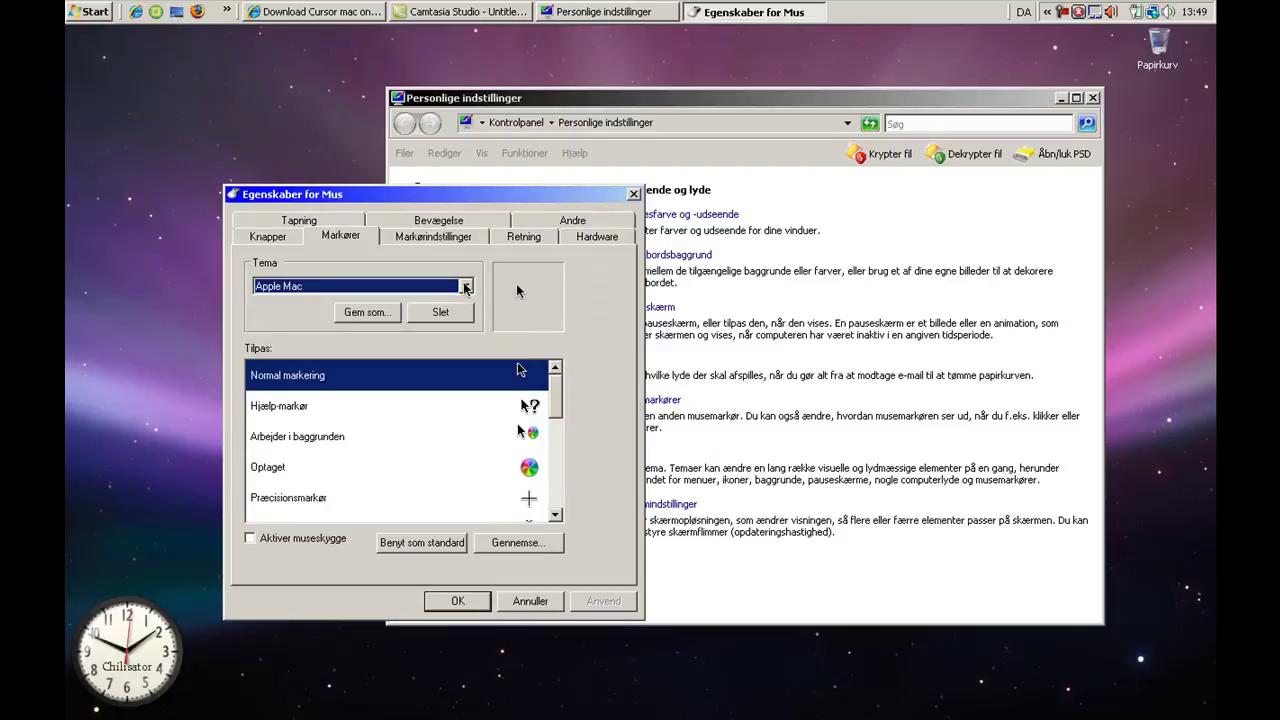
left_click(536, 545)
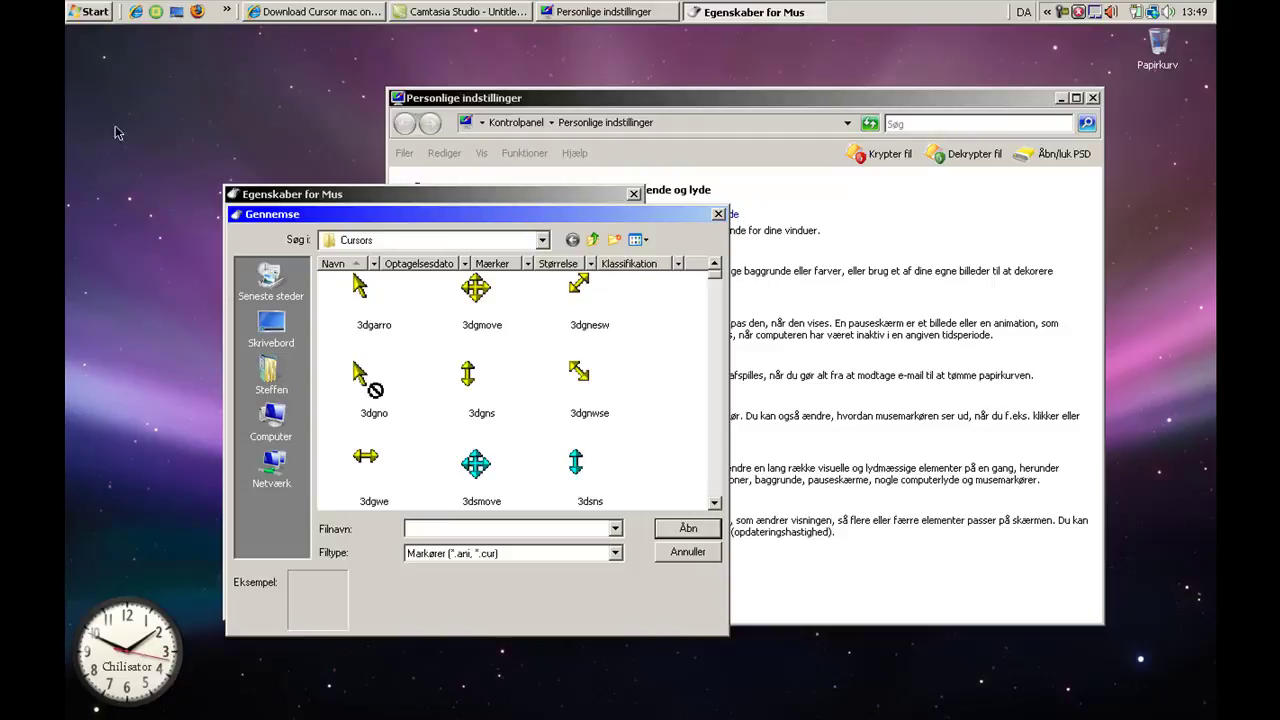
left_click(719, 217)
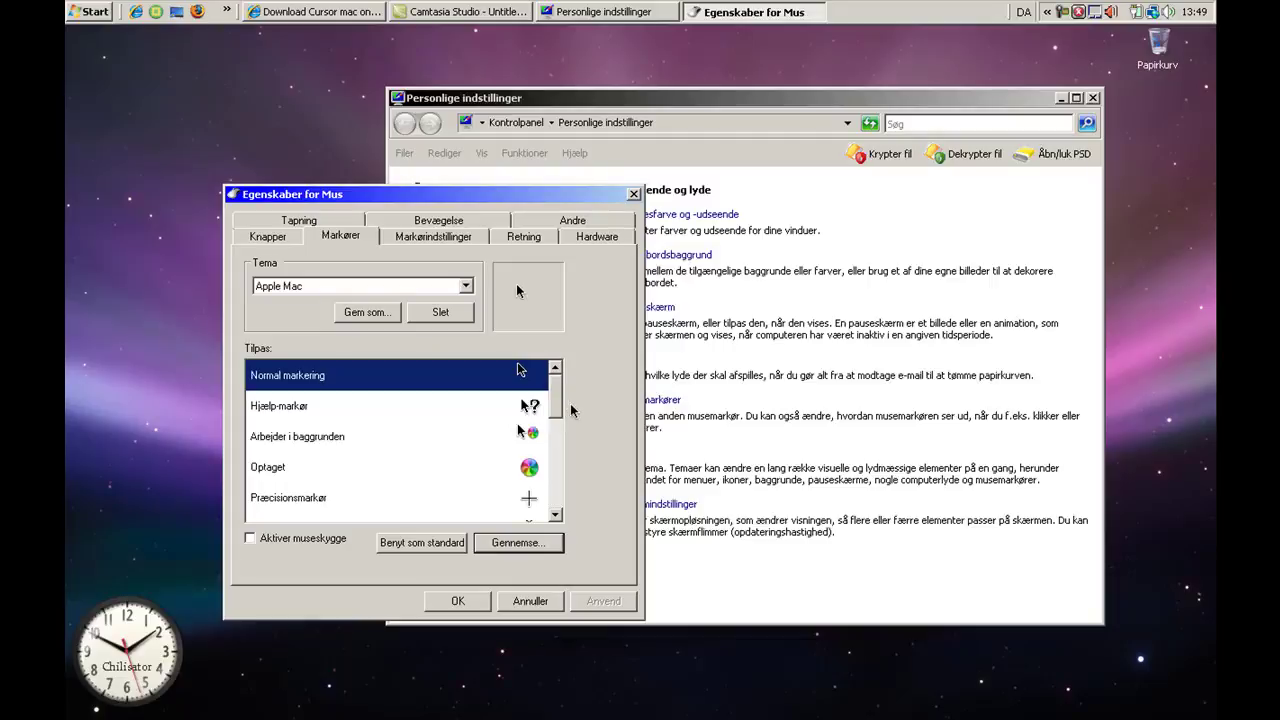
- Look through the pointers of the Apple Mac scheme and close the mouse properties and personalization windows
left_click(556, 512)
left_click_drag(556, 495, 558, 402)
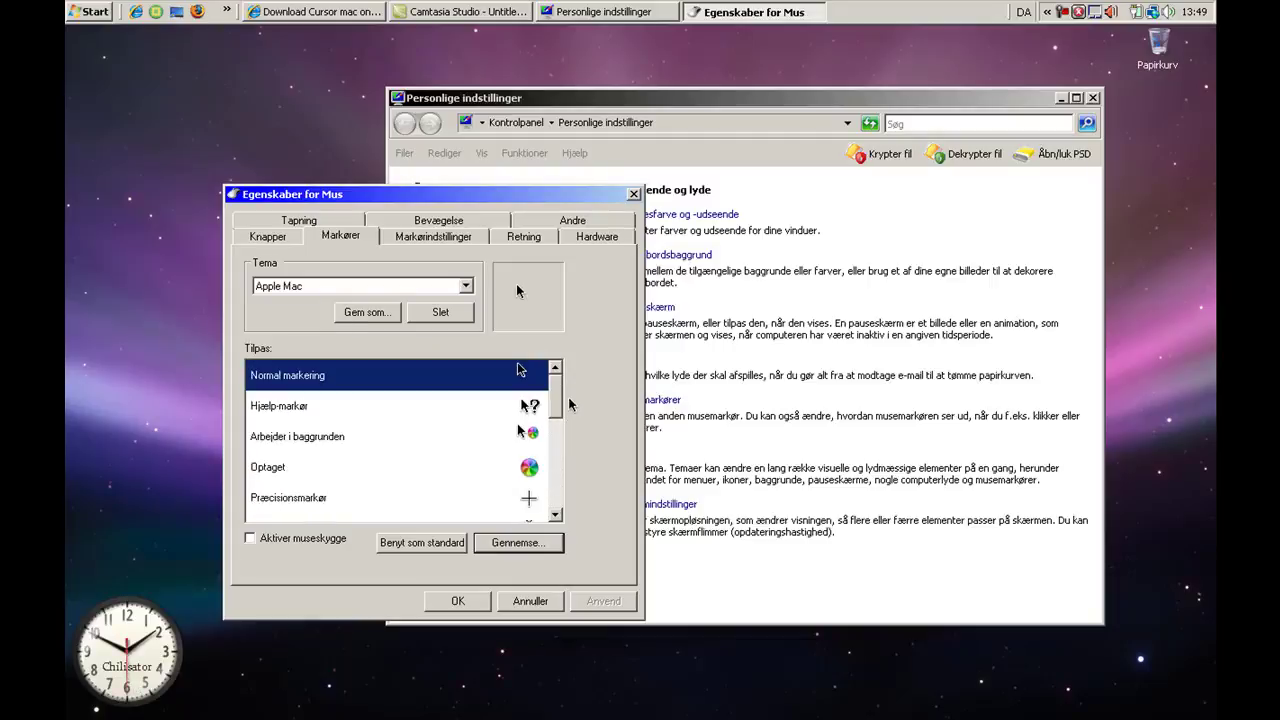
left_click(634, 195)
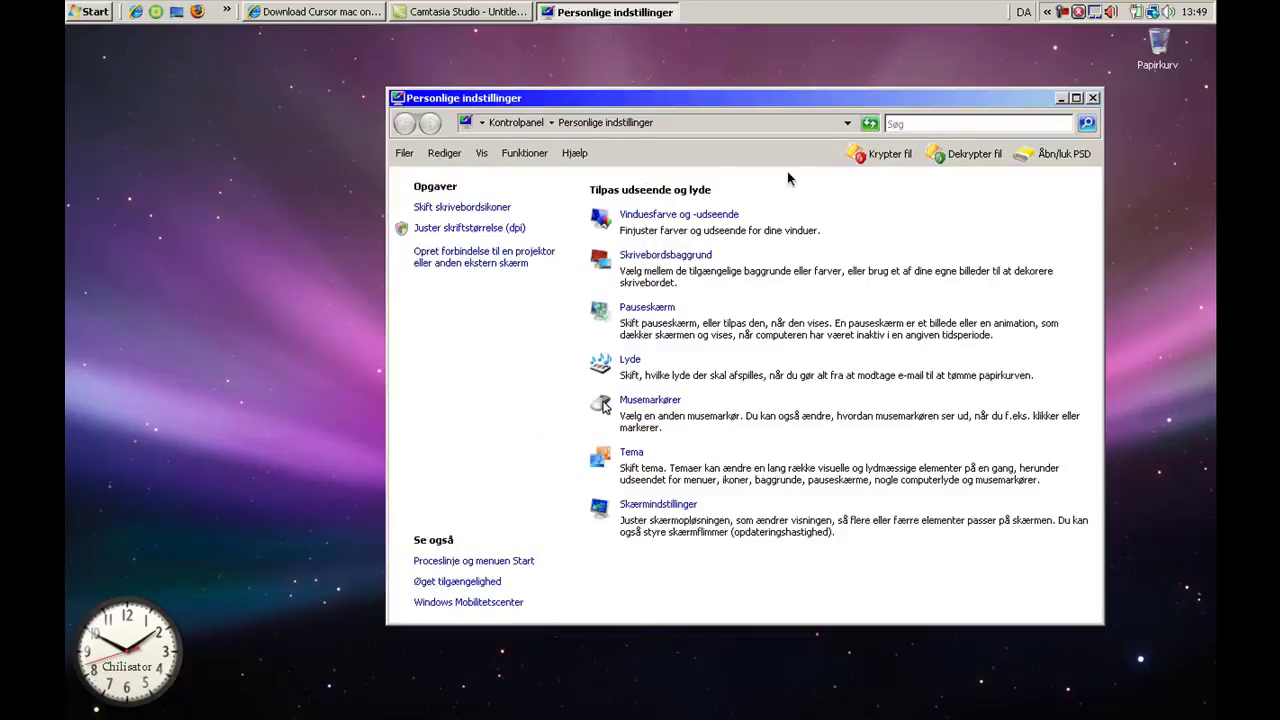
left_click(1090, 100)
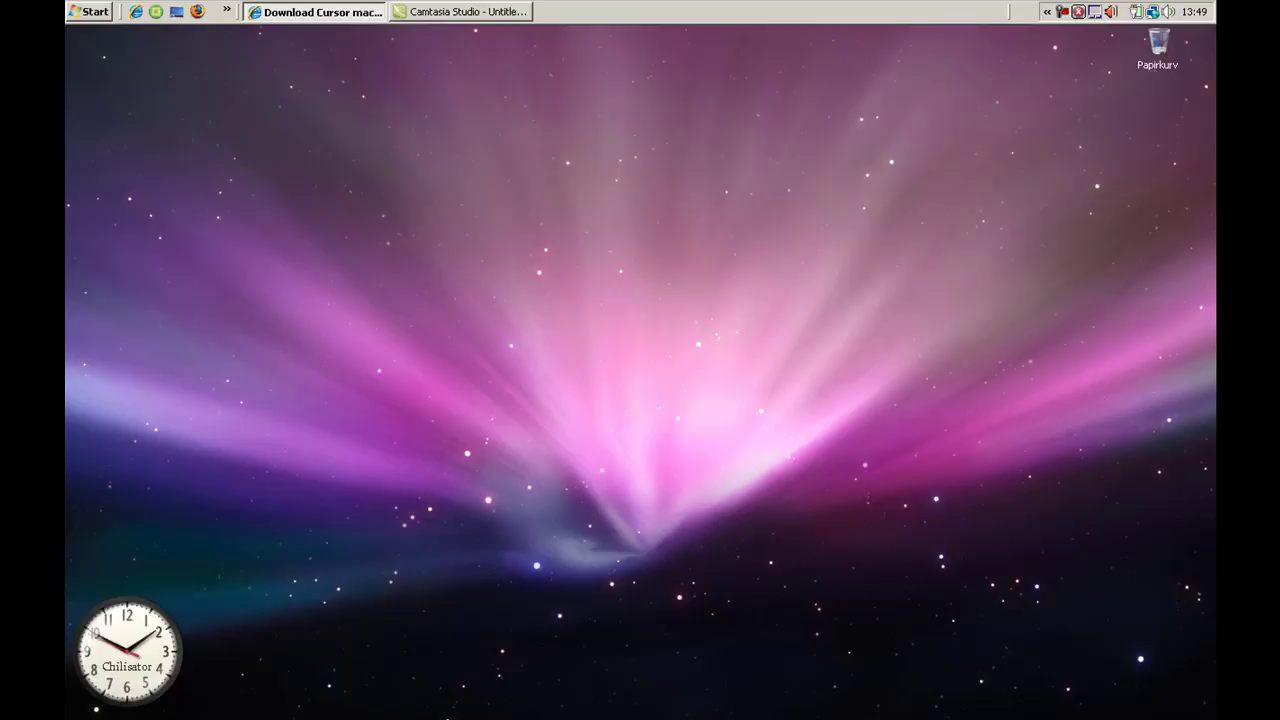
- Return to Internet Explorer, view the Stacks Docklet download page, open the CrystalXP.net Gallery, and minimize the browser
left_click(356, 14)
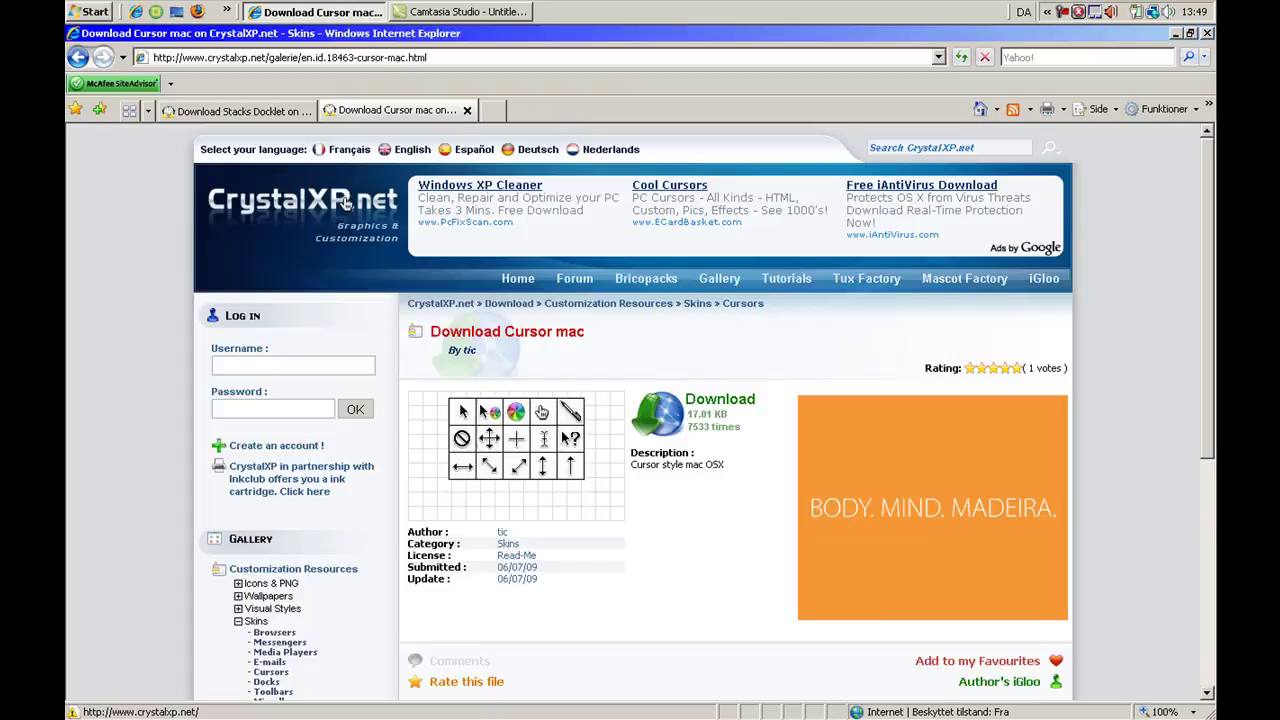
left_click(279, 113)
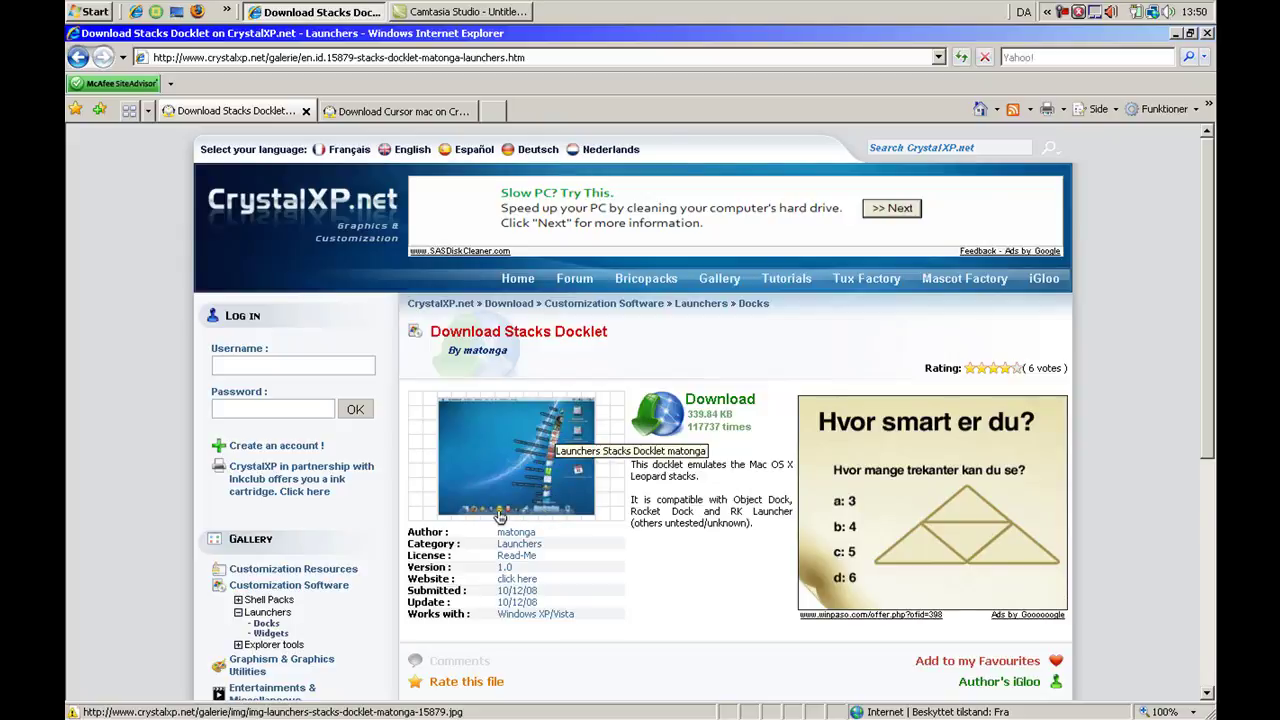
left_click(549, 518)
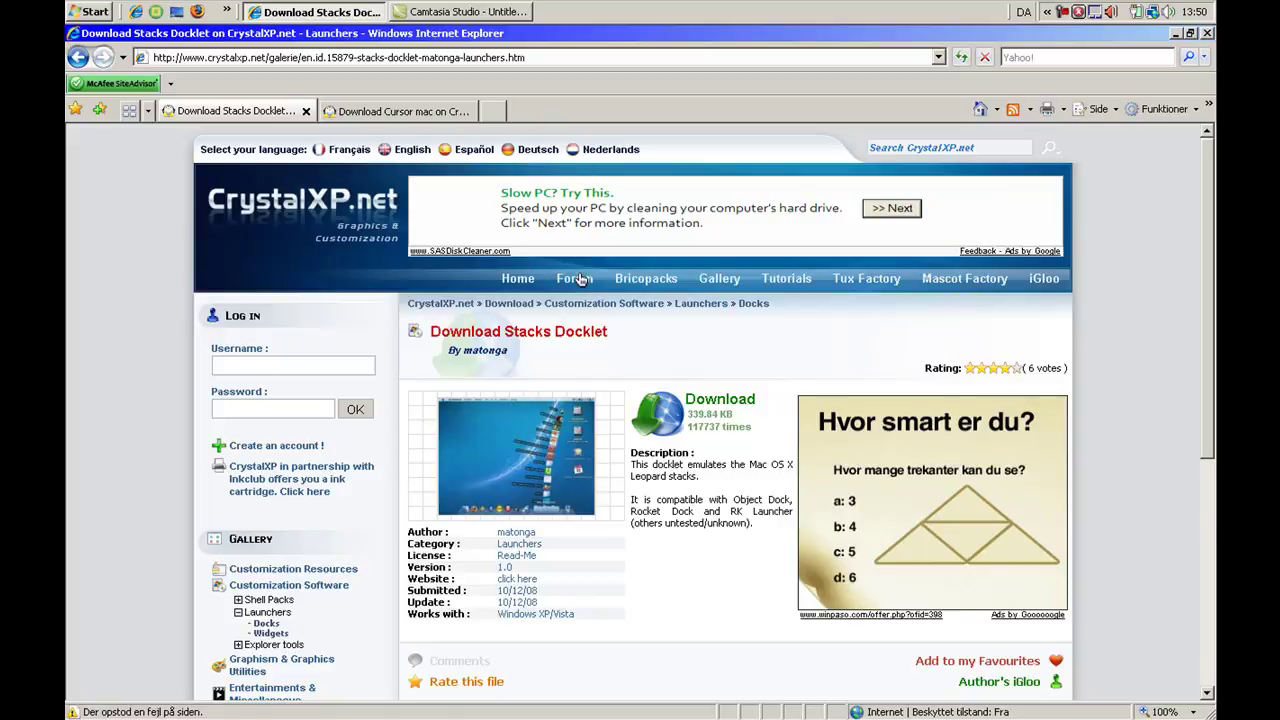
left_click(713, 322)
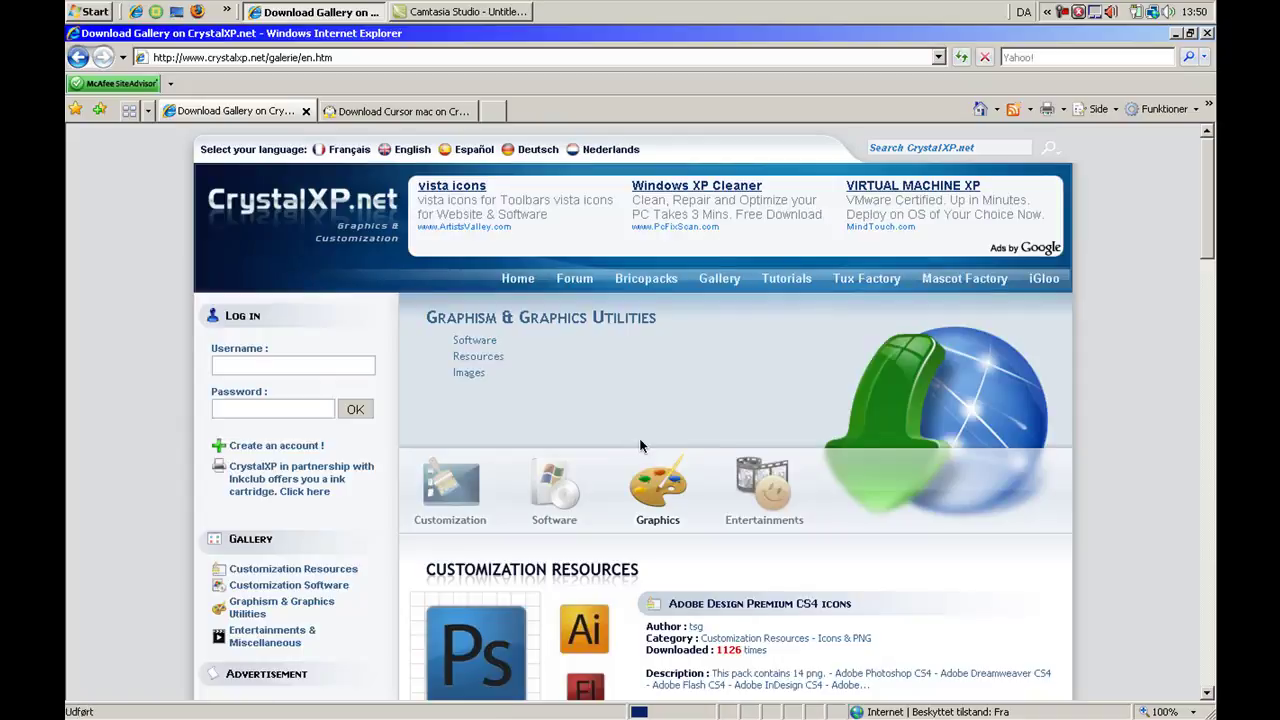
left_click(312, 11)
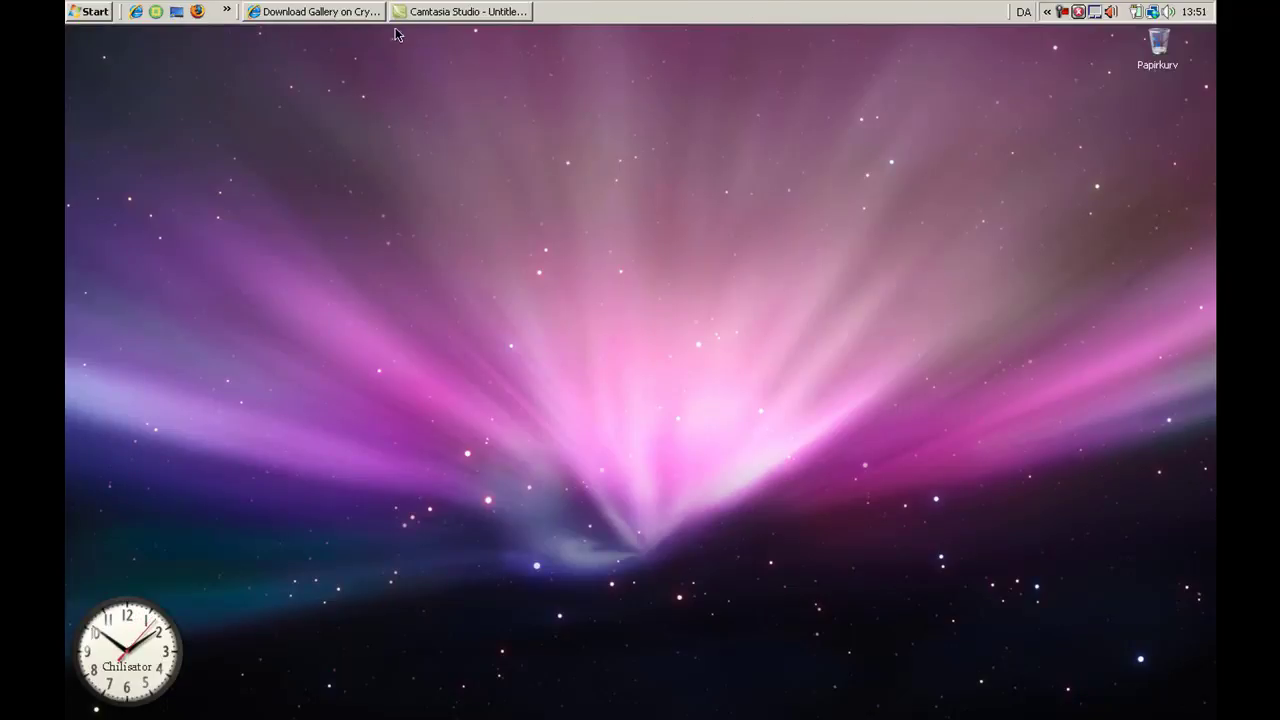
- Move the taskbar to the bottom edge of the desktop and back to the top, and reposition the Papirkurv icon below it
left_click_drag(591, 14, 540, 712)
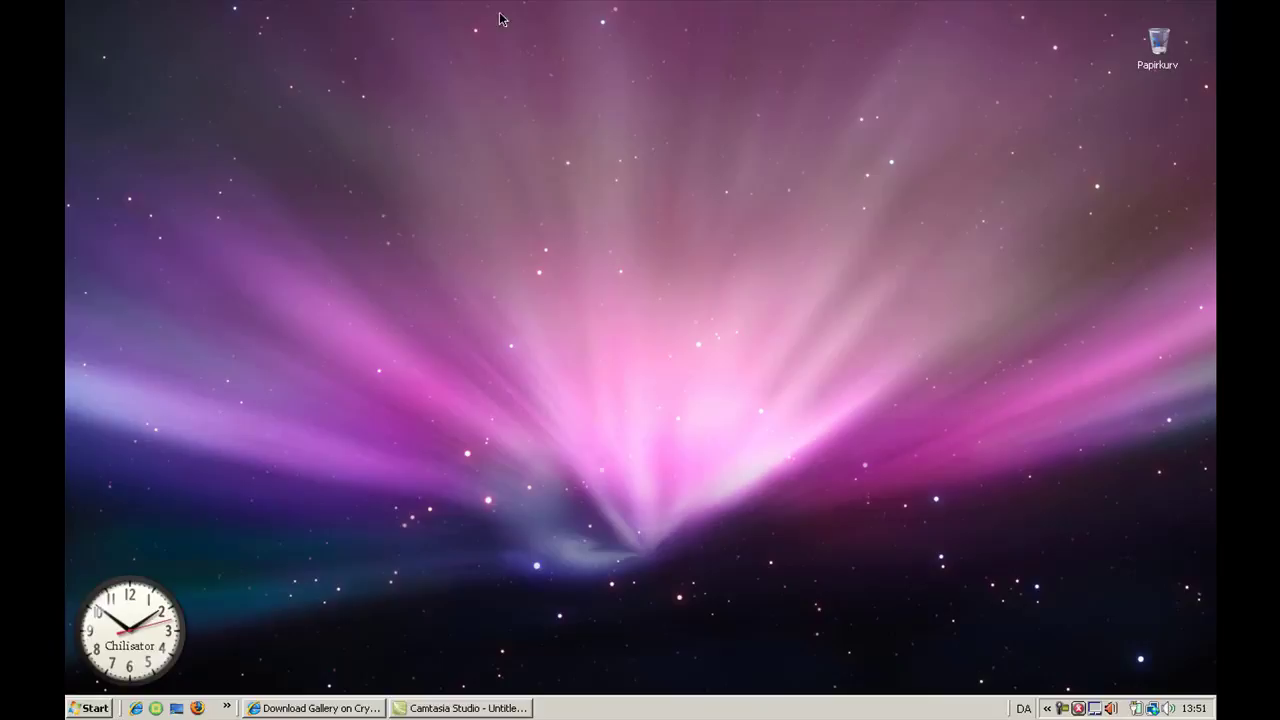
left_click_drag(599, 706, 604, 21)
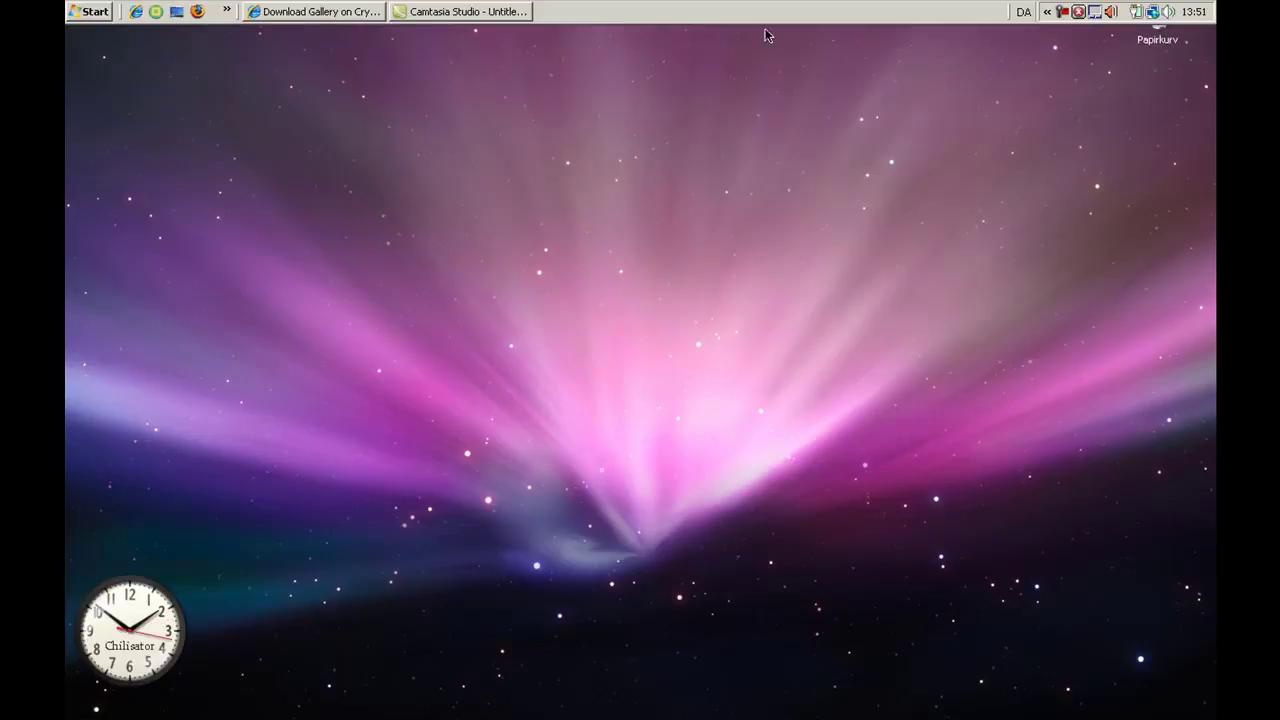
left_click_drag(1158, 32, 1172, 95)
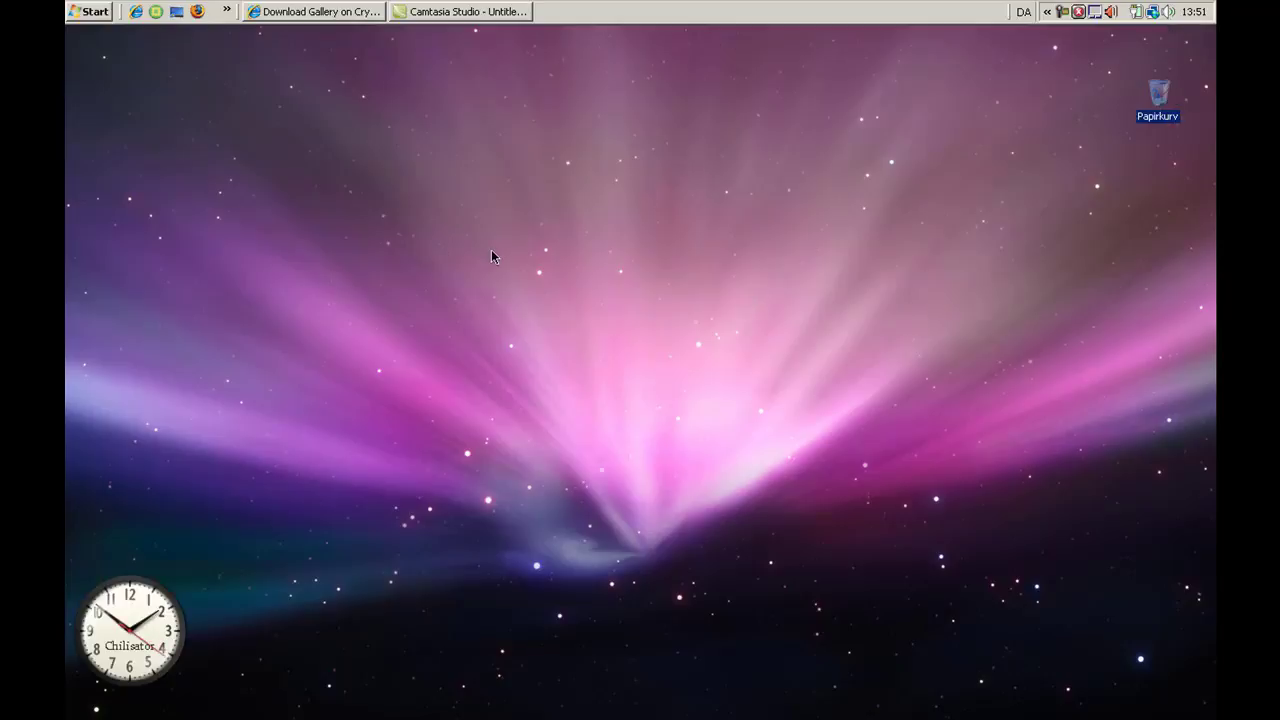
- Examine the customization resources, customization software and graphics utilities in the CrystalXP.net Gallery, and minimize the browser
left_click(330, 12)
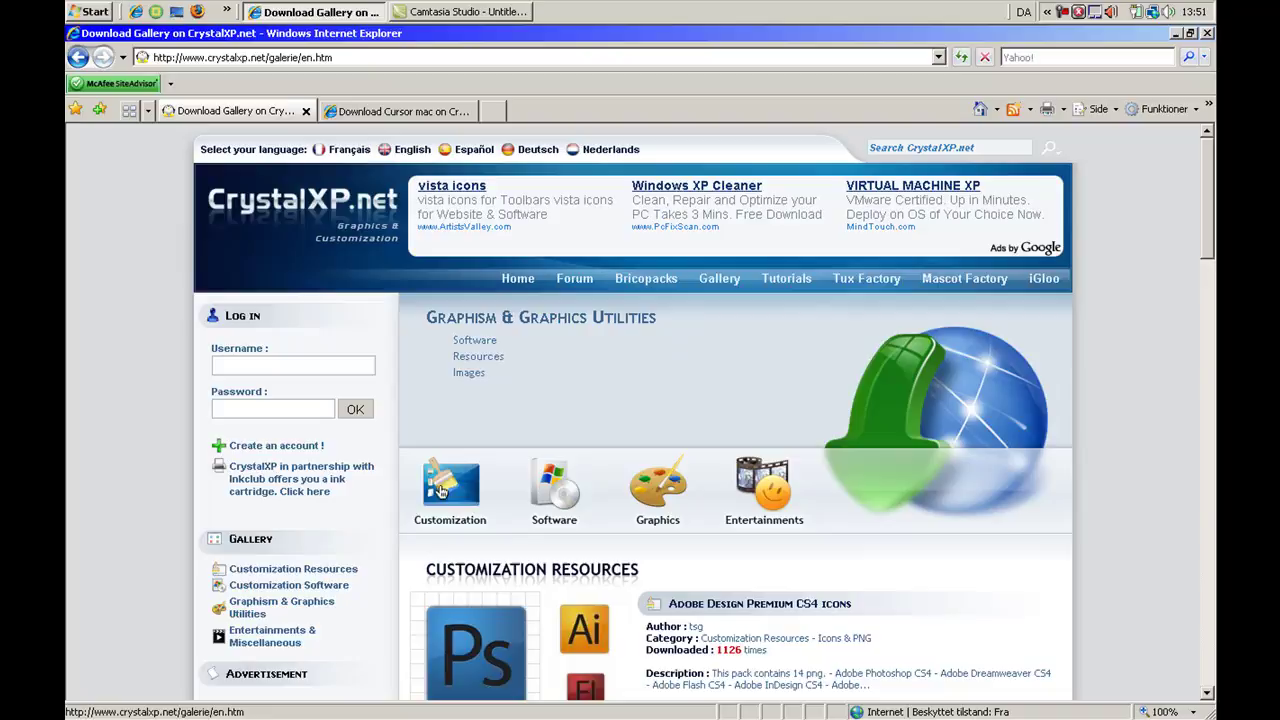
mouse_move(440, 492)
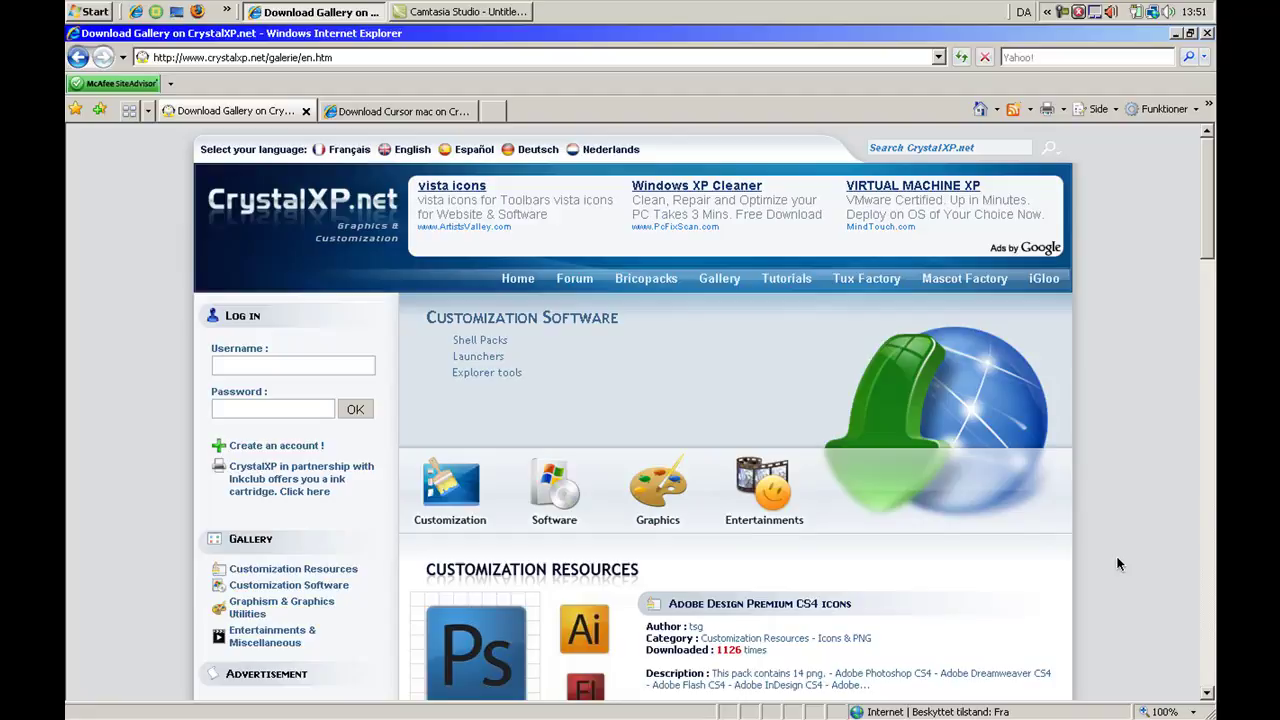
scroll(1118, 555, "down", 6)
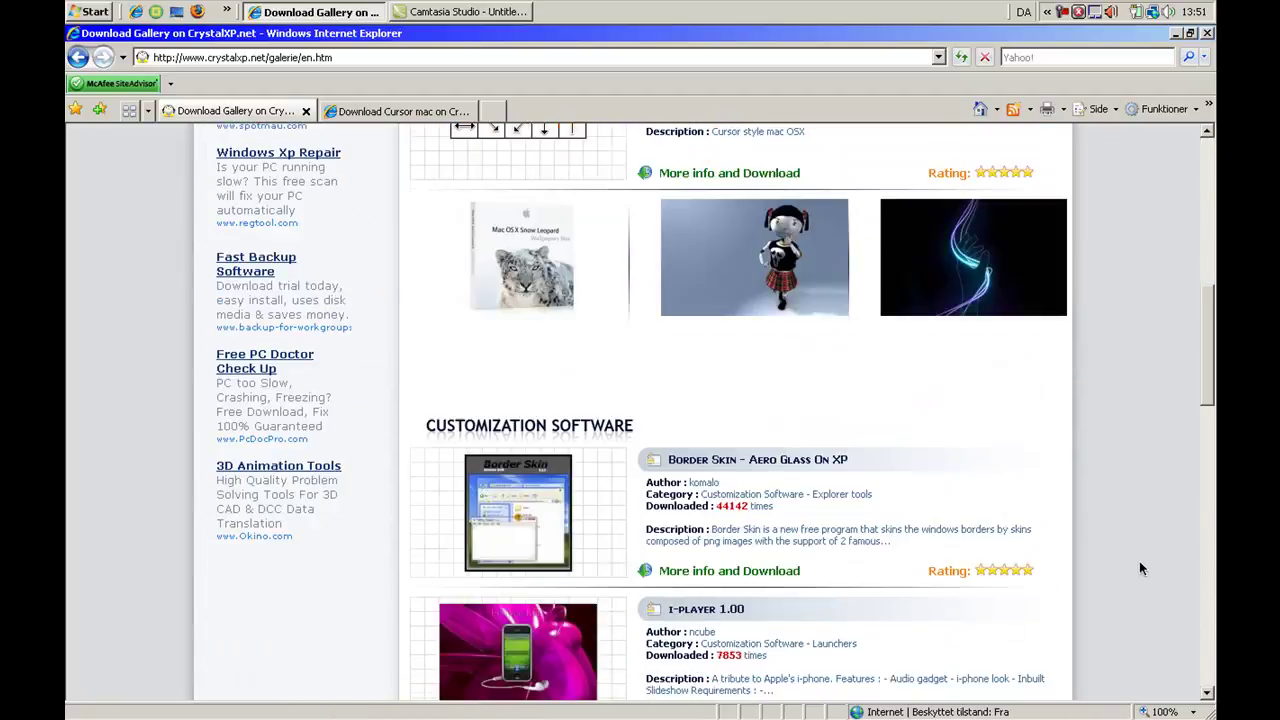
scroll(1141, 568, "down", 4)
scroll(1143, 568, "down", 3)
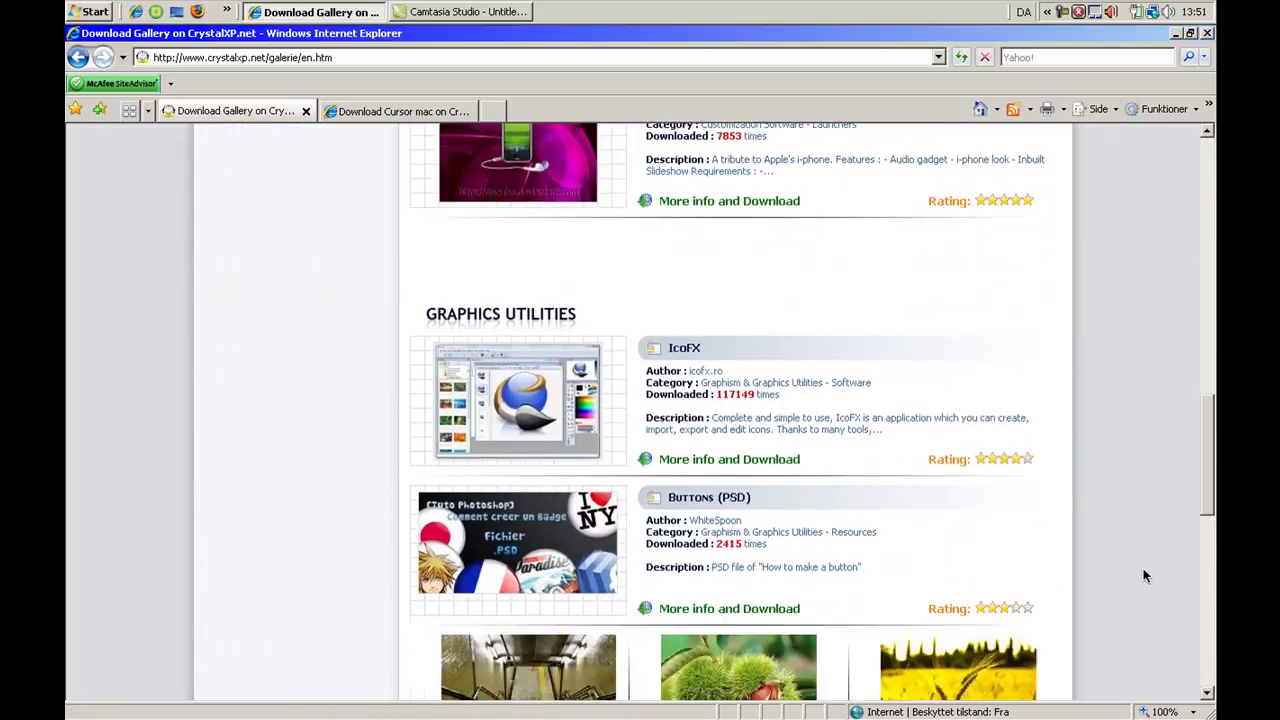
scroll(1141, 557, "up", 2)
scroll(1150, 545, "up", 10)
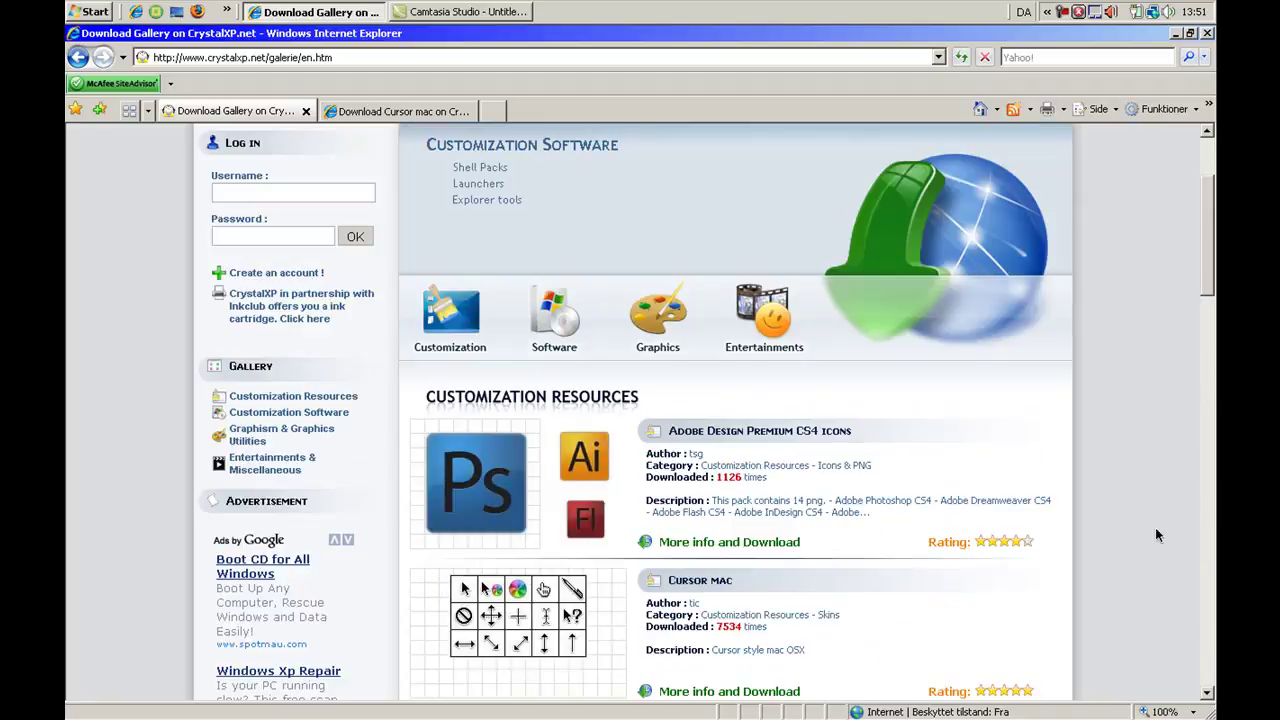
scroll(1156, 530, "up", 2)
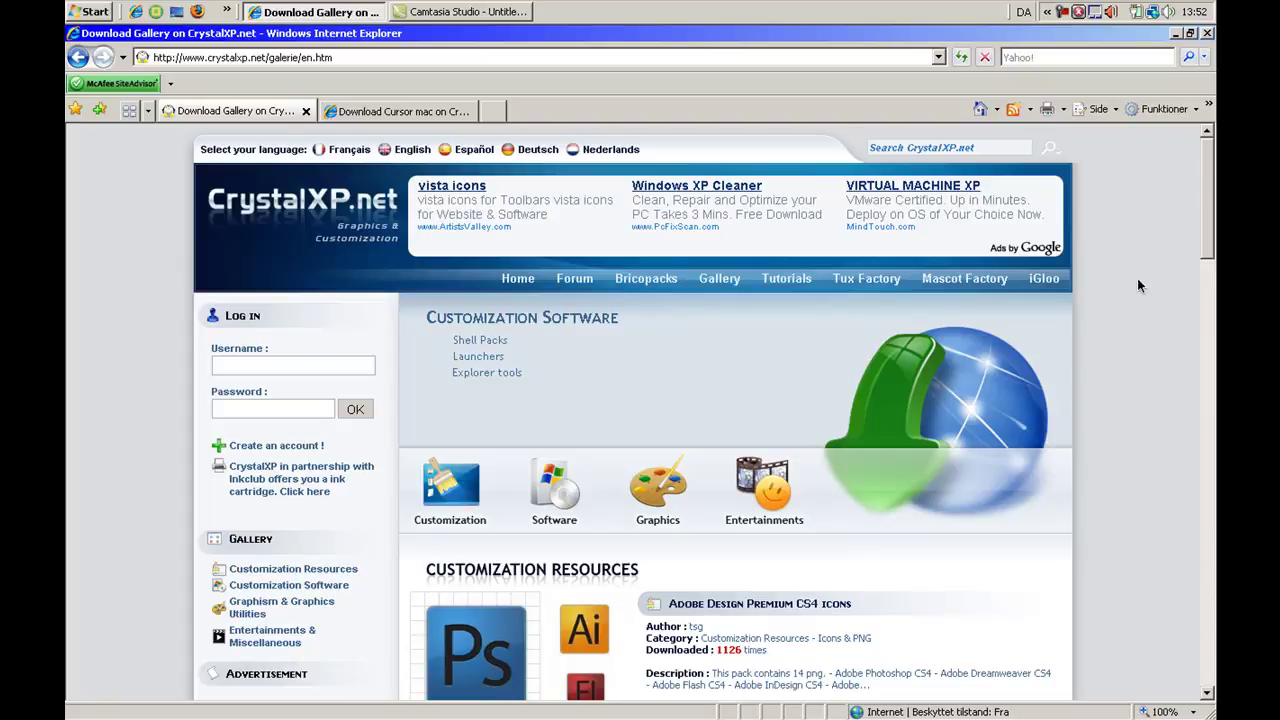
left_click(1176, 34)
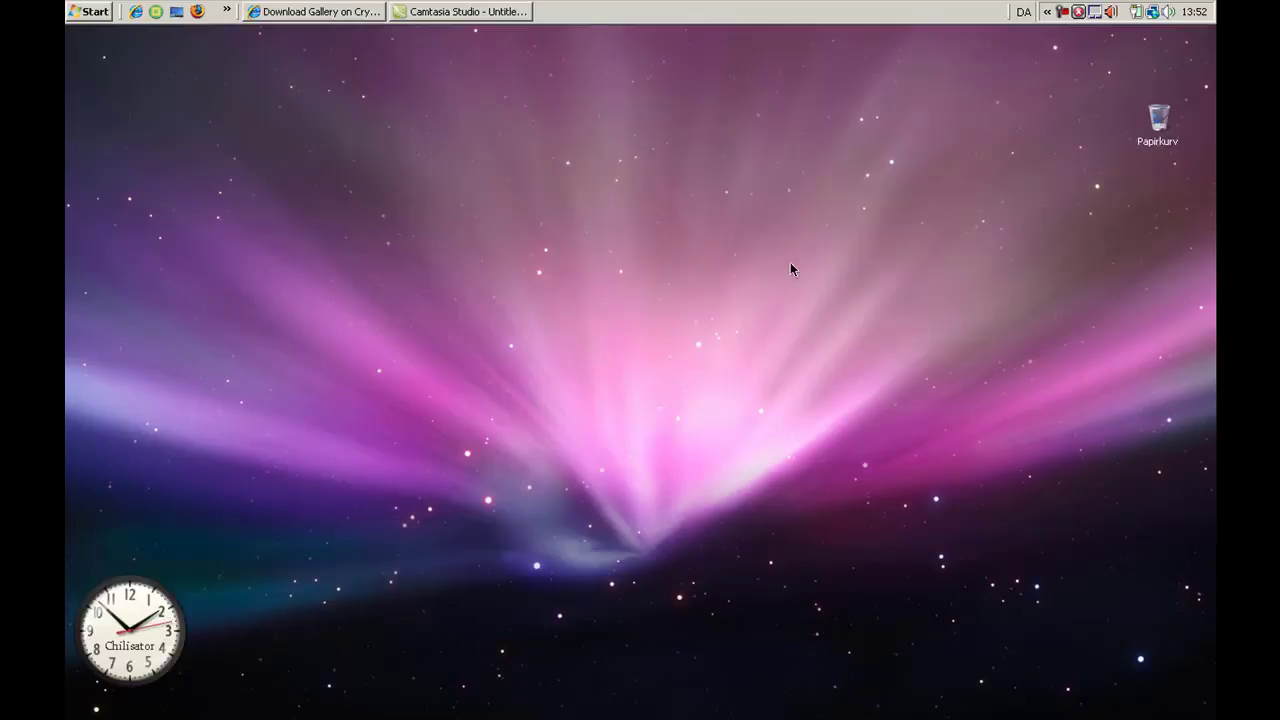